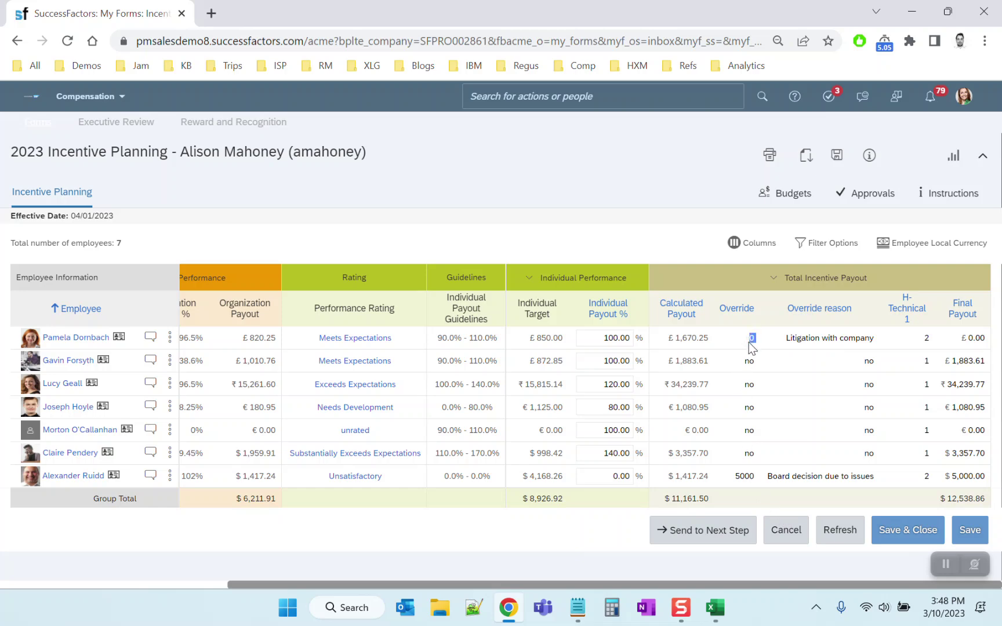
- Examine the Override, Override reason and payout values across the employee rows of the 2023 Incentive Planning worksheet
{"action": "left_click", "coordinate": [796, 341]}
{"action": "left_click", "coordinate": [744, 477]}
{"action": "left_click", "coordinate": [748, 453]}
{"action": "left_click", "coordinate": [957, 452]}
{"action": "triple_click", "coordinate": [696, 453]}
{"action": "left_click", "coordinate": [909, 453]}
{"action": "left_click_drag", "start_coordinate": [741, 365], "coordinate": [756, 365]}
{"action": "left_click", "coordinate": [754, 387]}
{"action": "double_click", "coordinate": [750, 429]}
{"action": "double_click", "coordinate": [749, 454]}
{"action": "left_click", "coordinate": [748, 336]}
{"action": "double_click", "coordinate": [742, 476]}
- Switch to Excel and inspect the wildcard (*) row of the Overrides_Bonus lookup table, then return to the worksheet
{"action": "left_click", "coordinate": [714, 609]}
{"action": "left_click", "coordinate": [185, 284]}
{"action": "left_click", "coordinate": [189, 231]}
{"action": "left_click", "coordinate": [8, 227]}
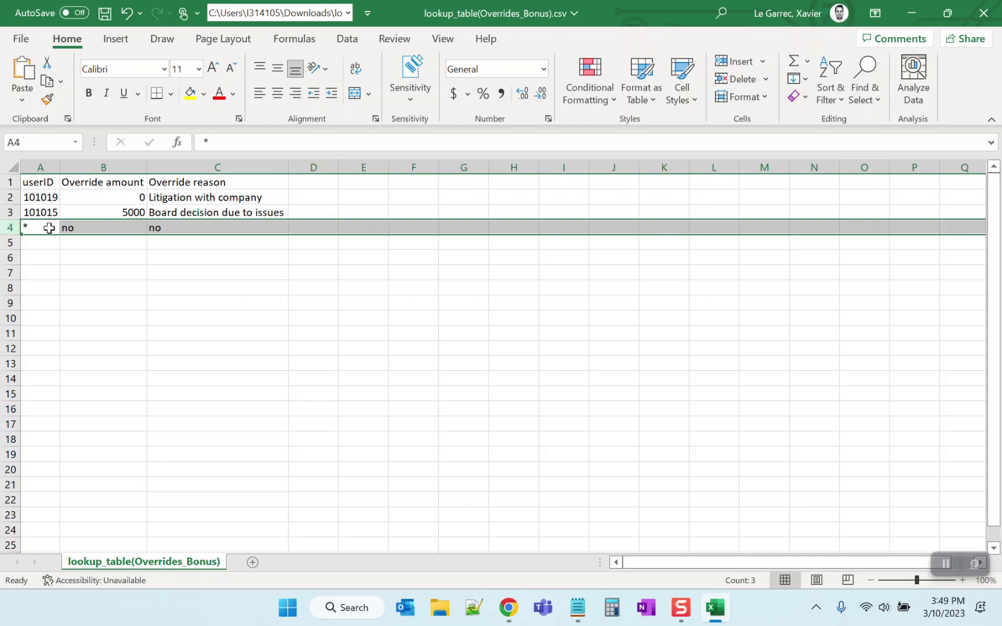
{"action": "left_click", "coordinate": [912, 12]}
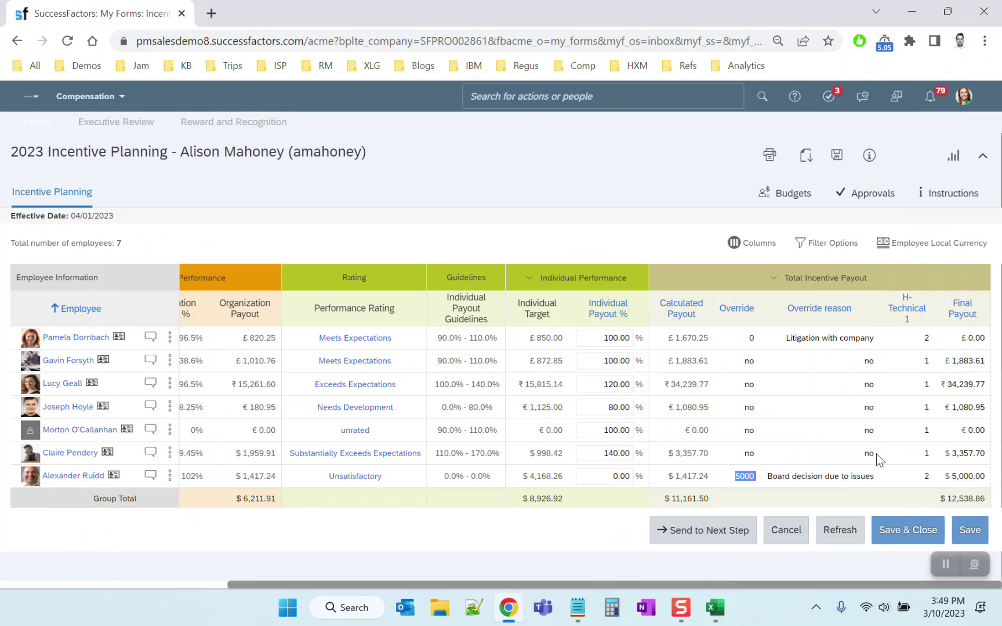
- Check how Override and H- Technical 1 relate to Final Payout in the last two employee rows
{"action": "left_click", "coordinate": [927, 454]}
{"action": "double_click", "coordinate": [927, 455]}
{"action": "double_click", "coordinate": [748, 454]}
{"action": "double_click", "coordinate": [927, 453]}
{"action": "triple_click", "coordinate": [954, 453]}
{"action": "triple_click", "coordinate": [974, 475]}
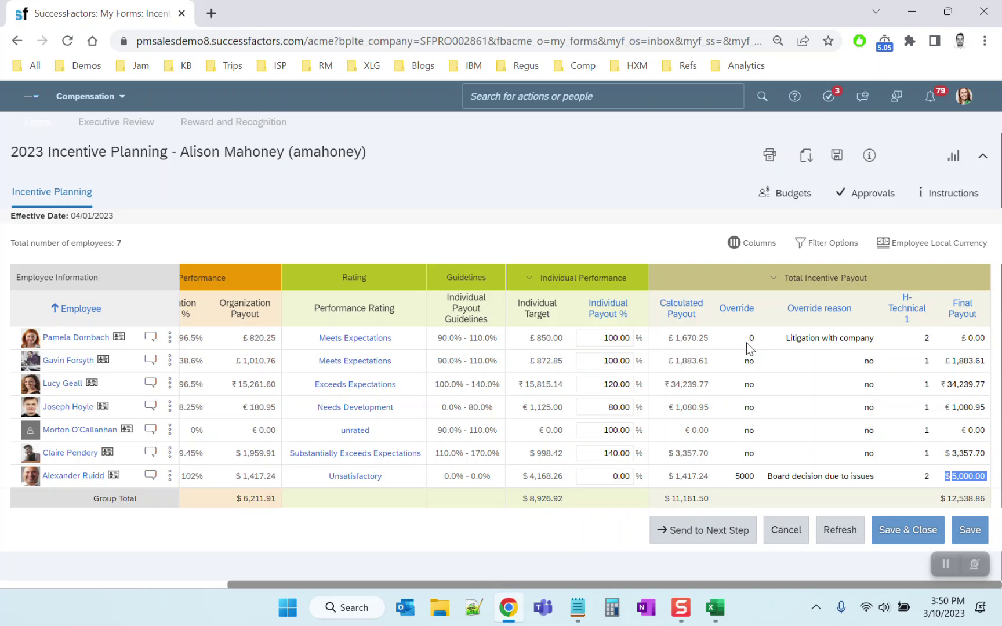
- Delete the wildcard (*) row from the Overrides_Bonus lookup table in Excel and return to the worksheet in Chrome
{"action": "left_click", "coordinate": [722, 618]}
{"action": "left_click", "coordinate": [47, 240]}
{"action": "left_click", "coordinate": [13, 228]}
{"action": "right_click", "coordinate": [14, 227]}
{"action": "left_click", "coordinate": [57, 385]}
{"action": "left_click", "coordinate": [273, 340]}
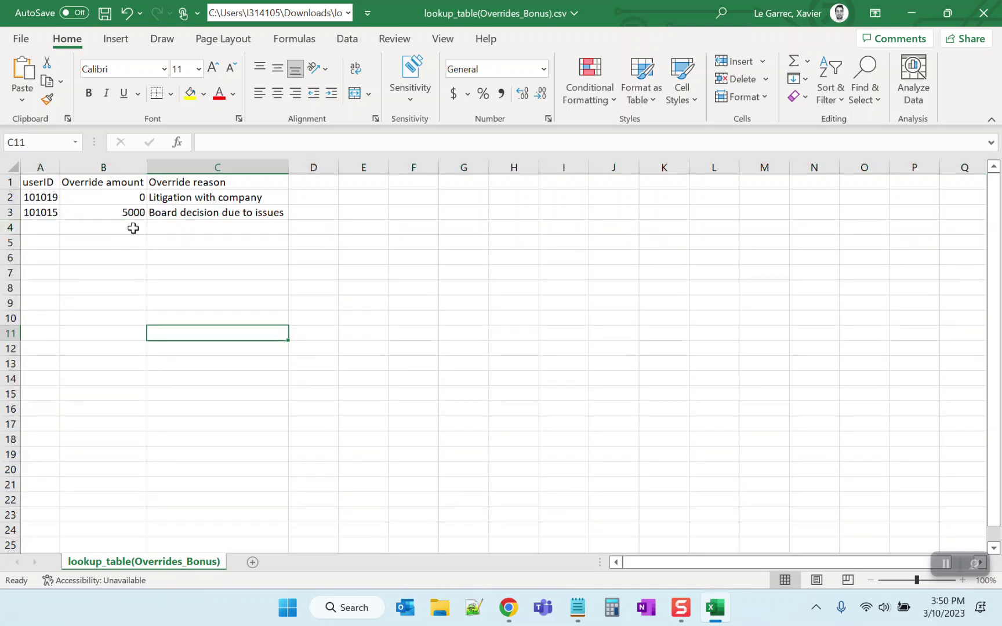
{"action": "left_click", "coordinate": [915, 19]}
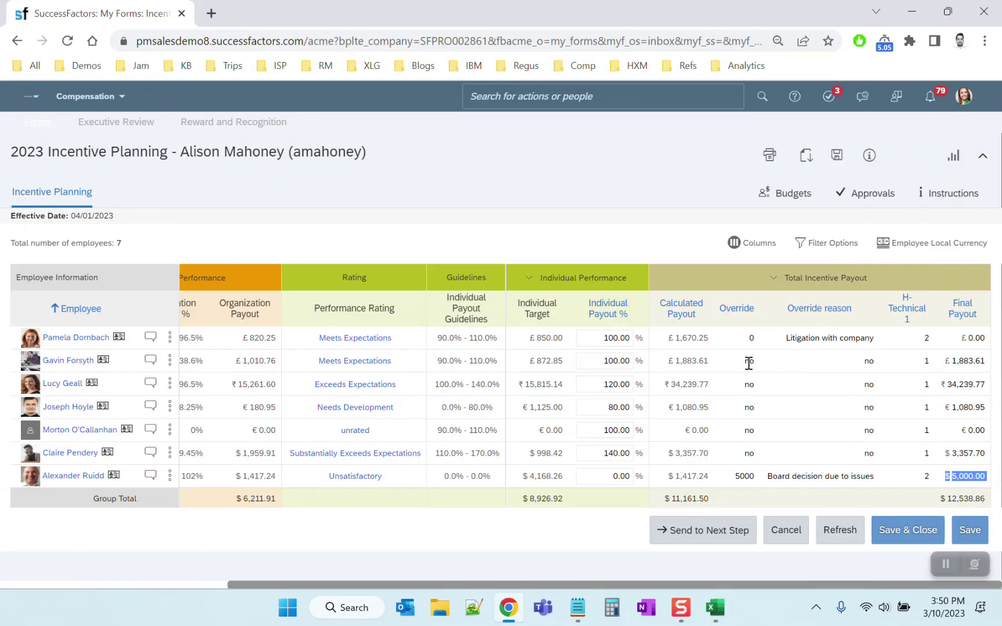
- Compare the override, its reason, H- Technical 1 and the calculated and final payouts in the first two employee rows
{"action": "double_click", "coordinate": [749, 362]}
{"action": "left_click", "coordinate": [921, 363]}
{"action": "double_click", "coordinate": [925, 339]}
{"action": "left_click_drag", "start_coordinate": [790, 338], "coordinate": [882, 355]}
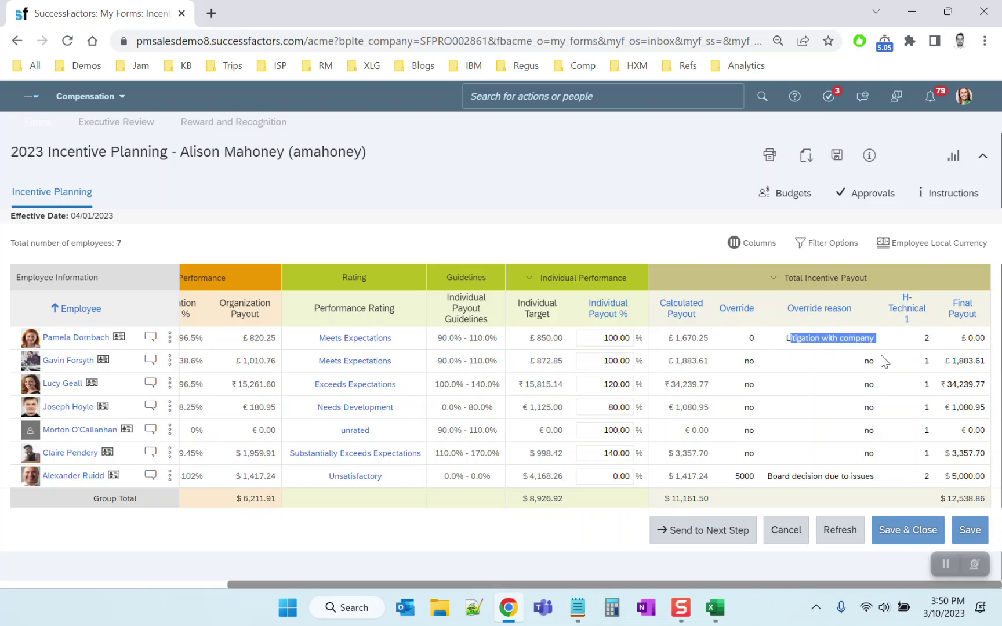
{"action": "left_click_drag", "start_coordinate": [960, 338], "coordinate": [986, 339]}
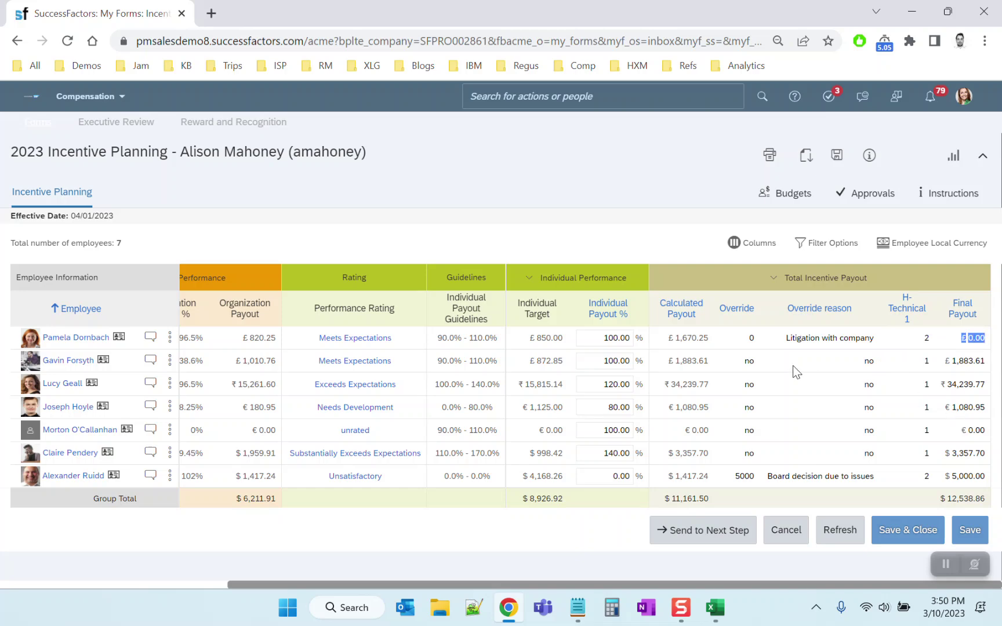
{"action": "triple_click", "coordinate": [695, 360]}
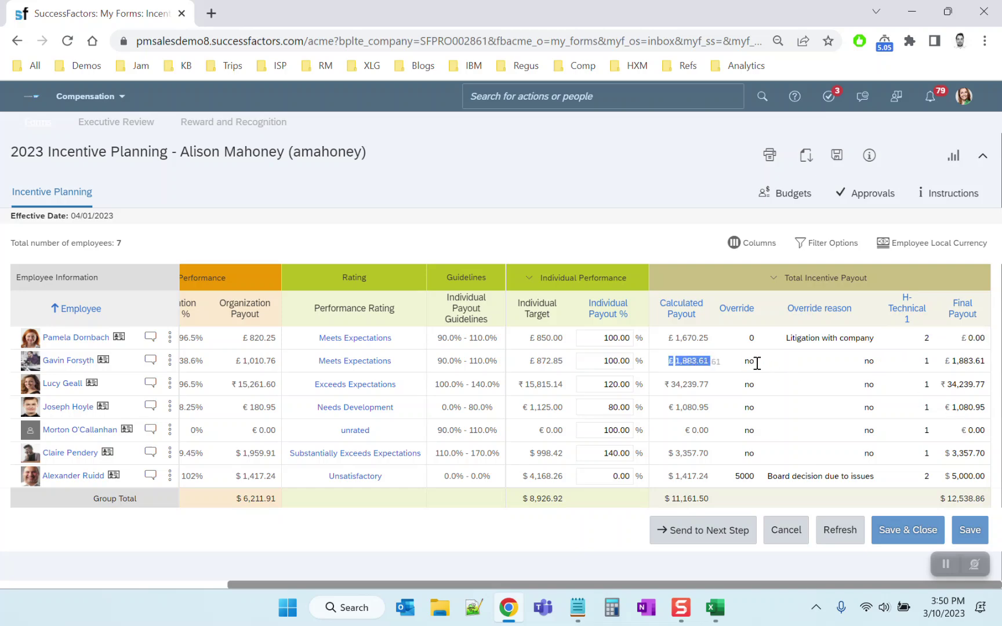
{"action": "triple_click", "coordinate": [961, 361]}
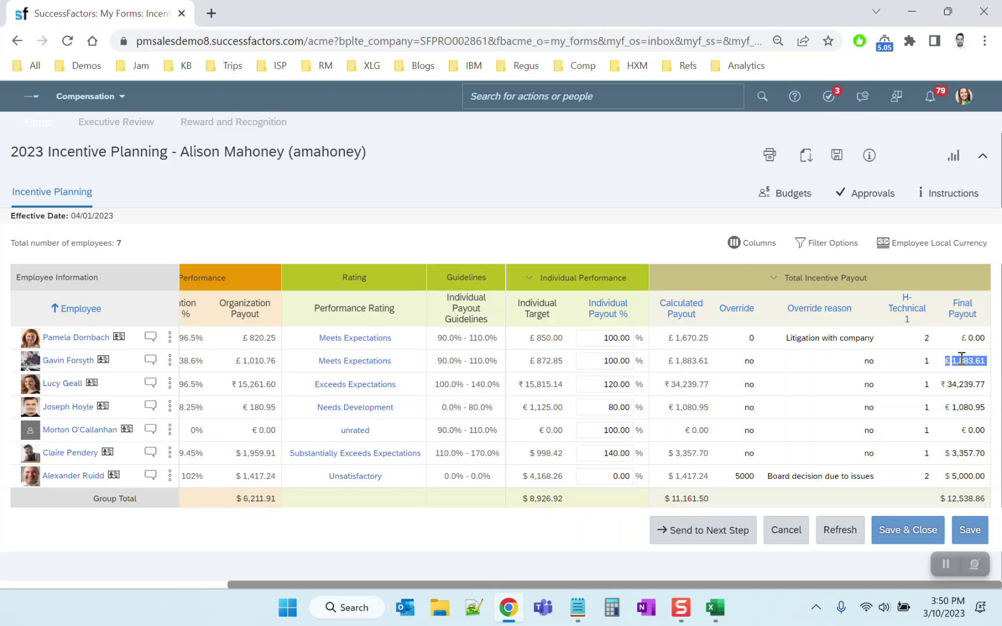
- Review the unrated employee's calculated payout and override, and the final payout of the row with the 5000 override
{"action": "left_click", "coordinate": [701, 427]}
{"action": "triple_click", "coordinate": [700, 428]}
{"action": "double_click", "coordinate": [749, 429]}
{"action": "double_click", "coordinate": [743, 475]}
{"action": "triple_click", "coordinate": [962, 479]}
{"action": "left_click", "coordinate": [782, 414]}
- Search the actions for "comp home" and open Compensation Home
{"action": "left_click", "coordinate": [650, 98]}
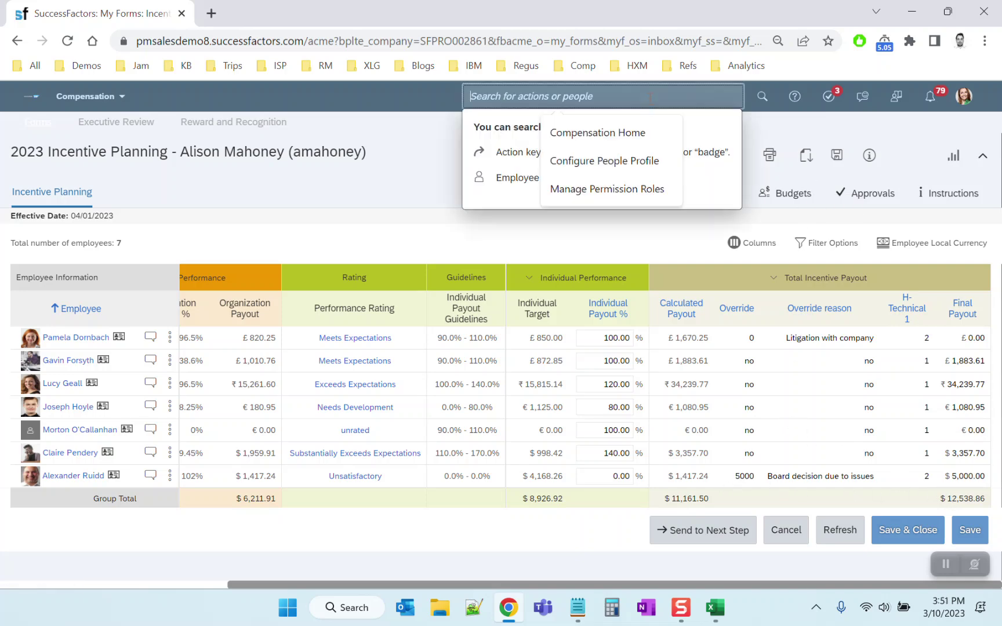
{"action": "type", "text": "comp home"}
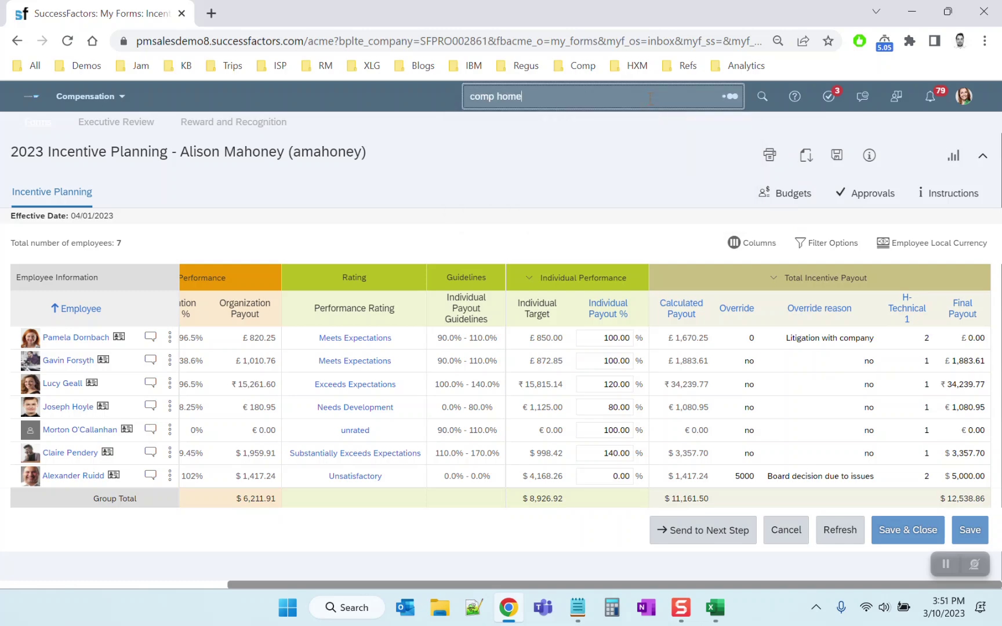
{"action": "left_click", "coordinate": [608, 102]}
{"action": "type", "text": "comp home"}
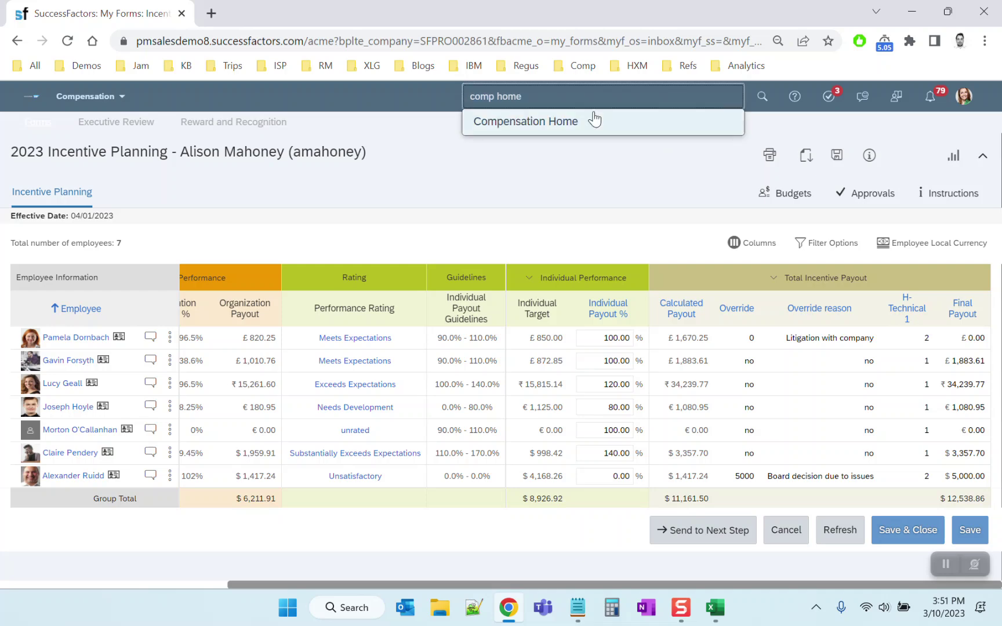
{"action": "left_click", "coordinate": [589, 118]}
{"action": "left_click", "coordinate": [572, 133]}
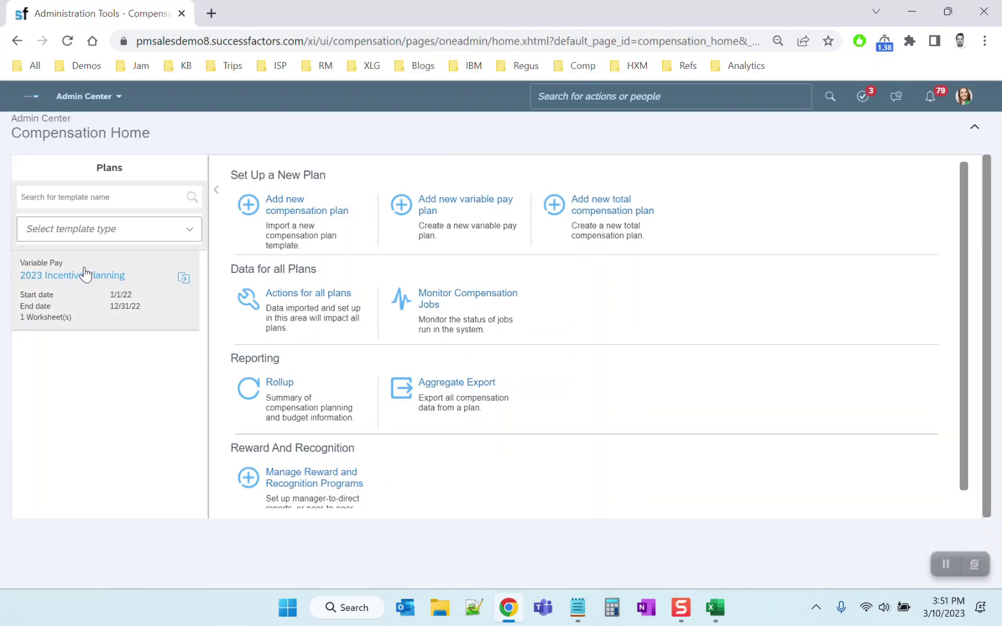
- Open the Column Designer in the plan setup of the 2023 Incentive Planning plan
{"action": "left_click", "coordinate": [84, 274]}
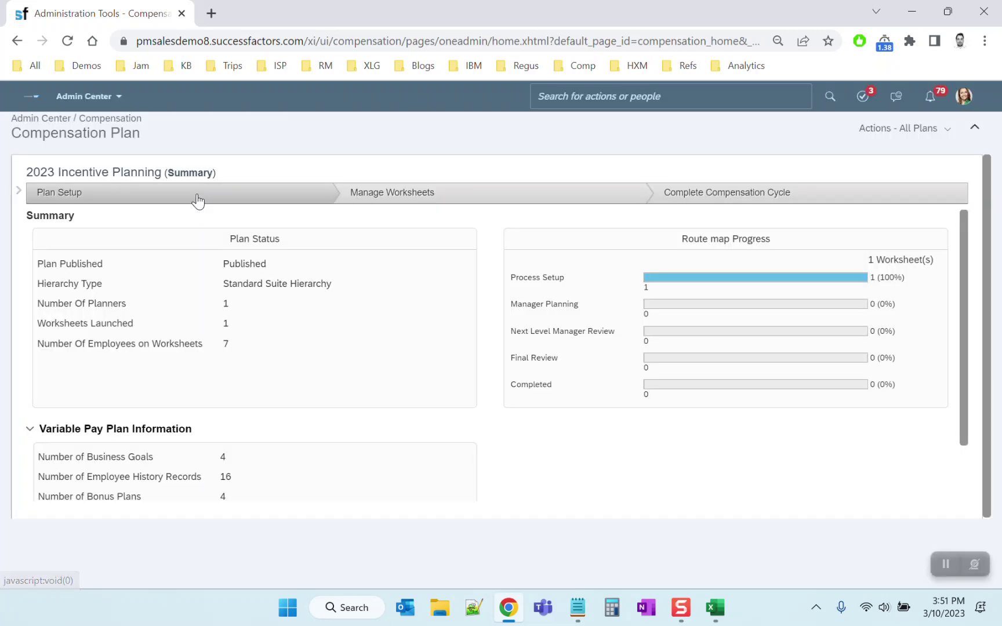
{"action": "left_click", "coordinate": [197, 193]}
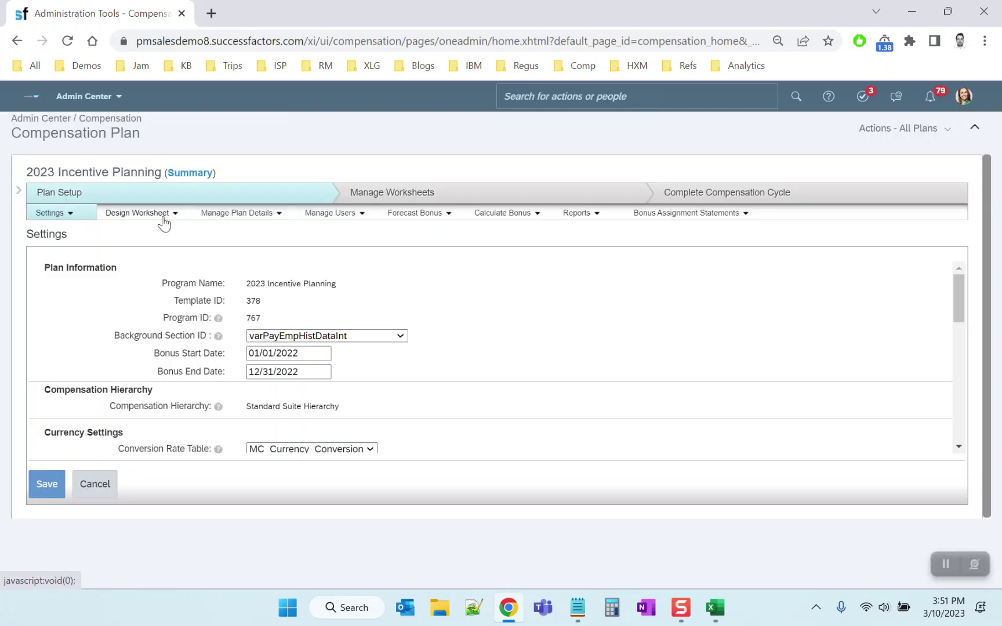
{"action": "left_click", "coordinate": [164, 223]}
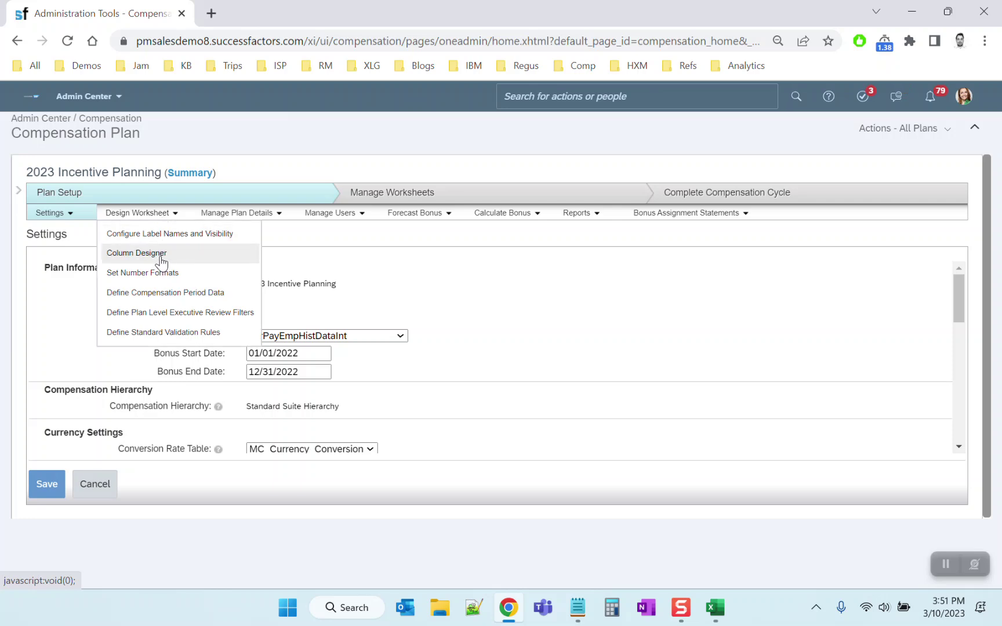
{"action": "left_click", "coordinate": [162, 258]}
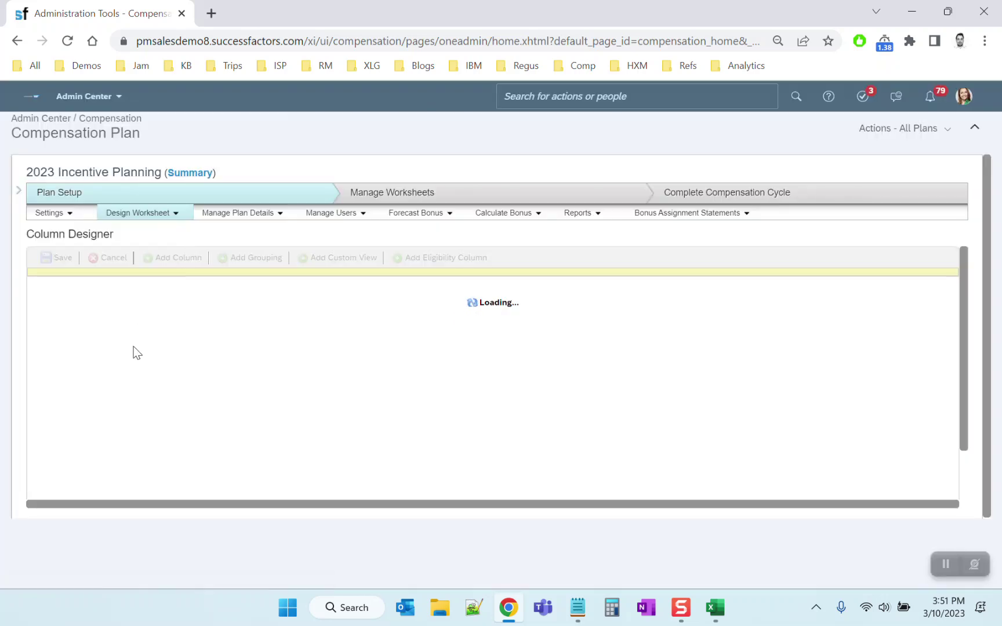
- Open the Calculated Payout column under Total Incentive Payout and inspect its Column Id
{"action": "left_click_drag", "start_coordinate": [232, 340], "coordinate": [240, 461]}
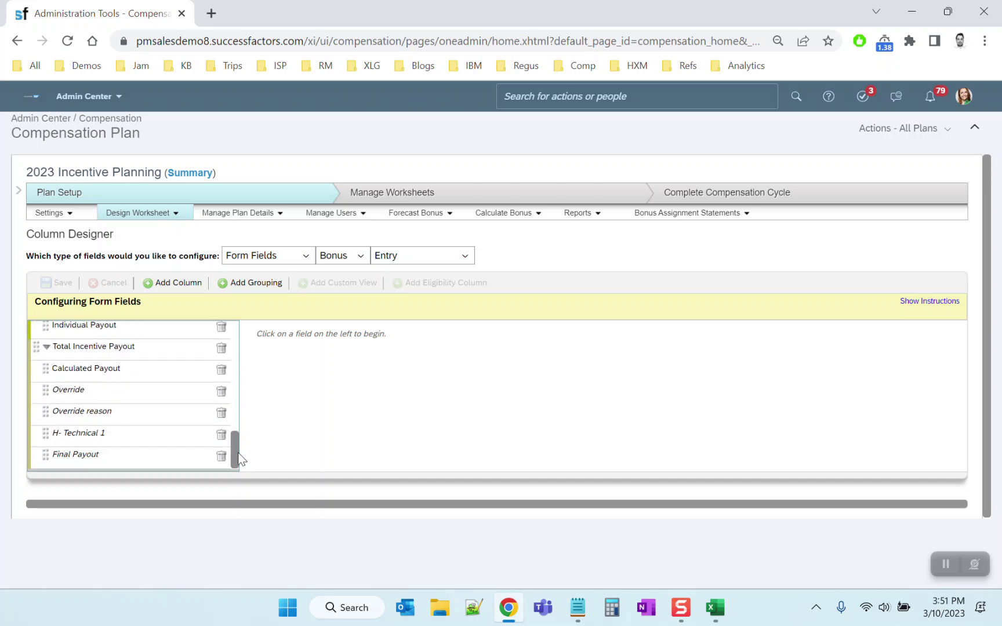
{"action": "left_click", "coordinate": [100, 371]}
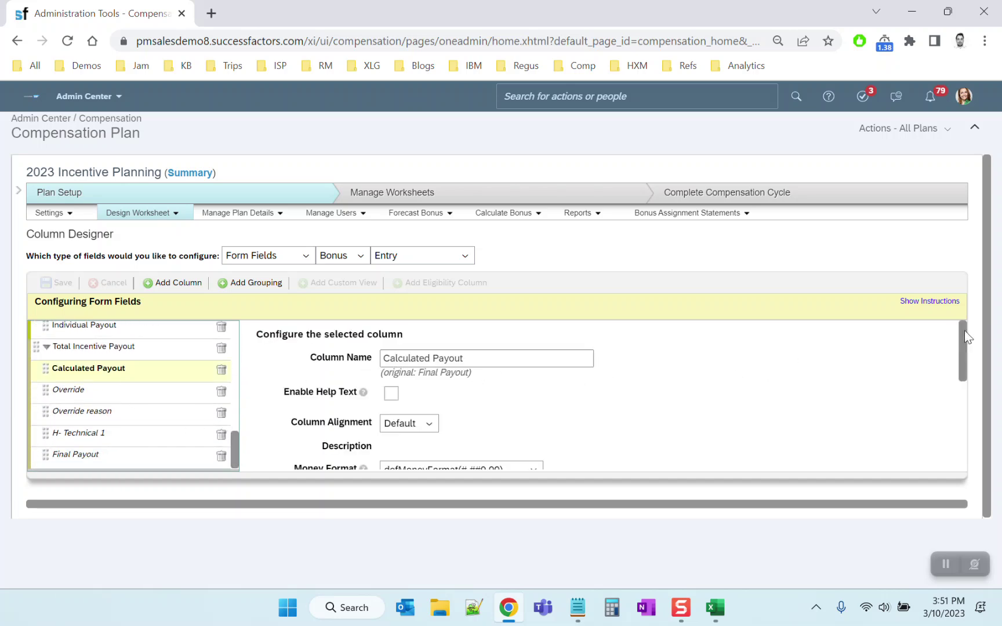
{"action": "left_click_drag", "start_coordinate": [961, 334], "coordinate": [962, 398]}
{"action": "left_click_drag", "start_coordinate": [383, 432], "coordinate": [429, 442]}
{"action": "left_click", "coordinate": [439, 440]}
{"action": "left_click", "coordinate": [429, 442]}
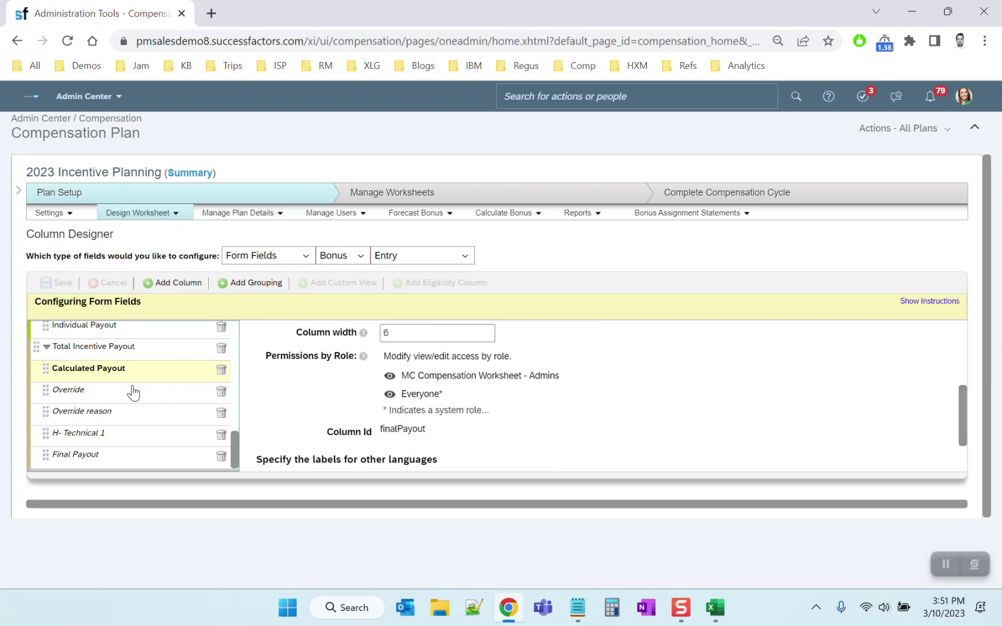
- Open the Override column's configuration, reduce the browser zoom one level and examine its lookup formula
{"action": "left_click", "coordinate": [126, 396]}
{"action": "left_click_drag", "start_coordinate": [960, 377], "coordinate": [962, 344]}
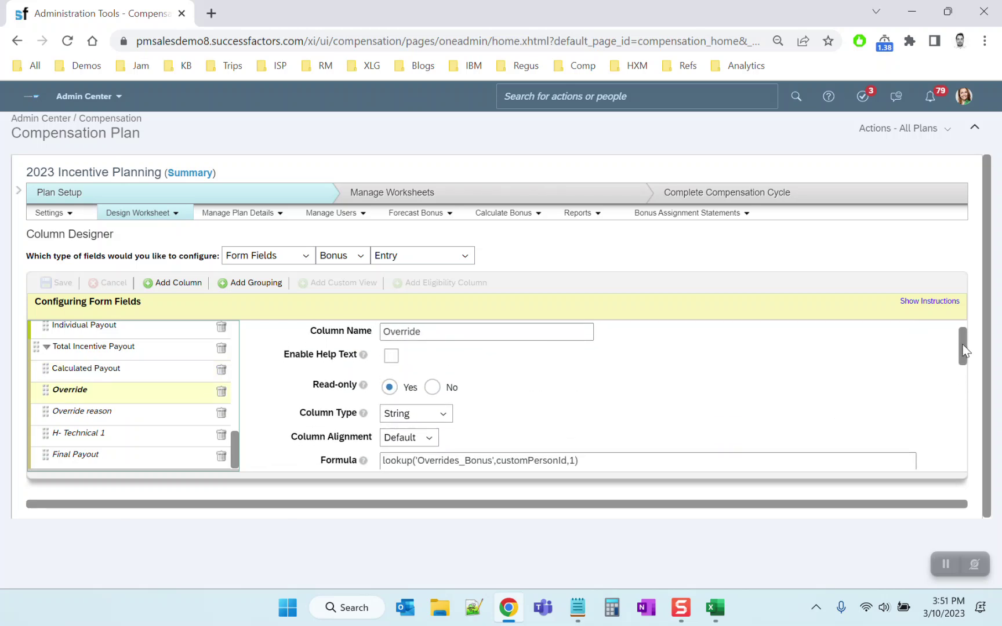
{"action": "left_click", "coordinate": [985, 41]}
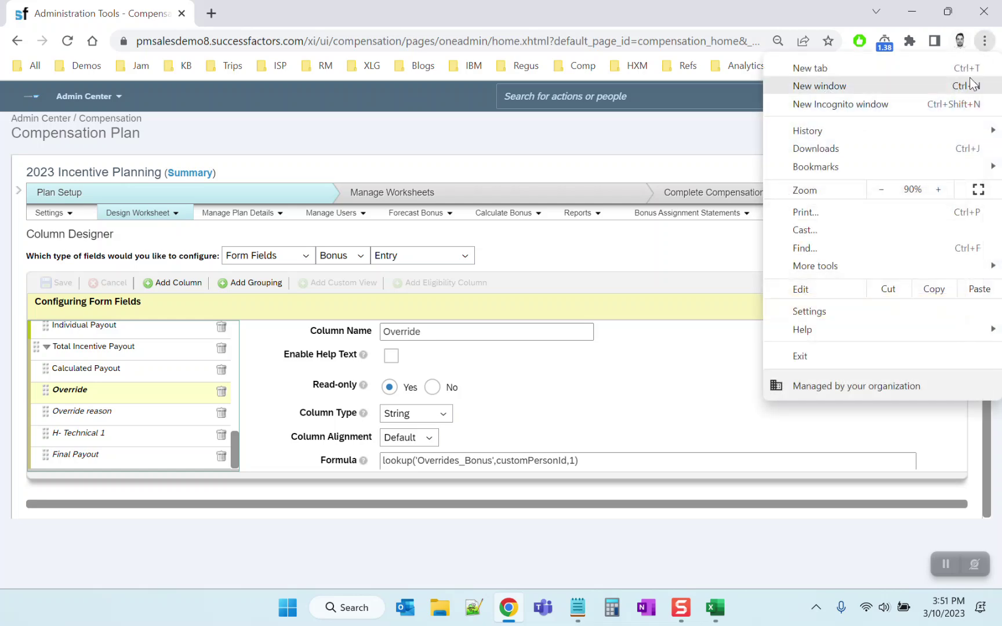
{"action": "left_click", "coordinate": [894, 191]}
{"action": "left_click", "coordinate": [509, 231]}
{"action": "left_click", "coordinate": [477, 422]}
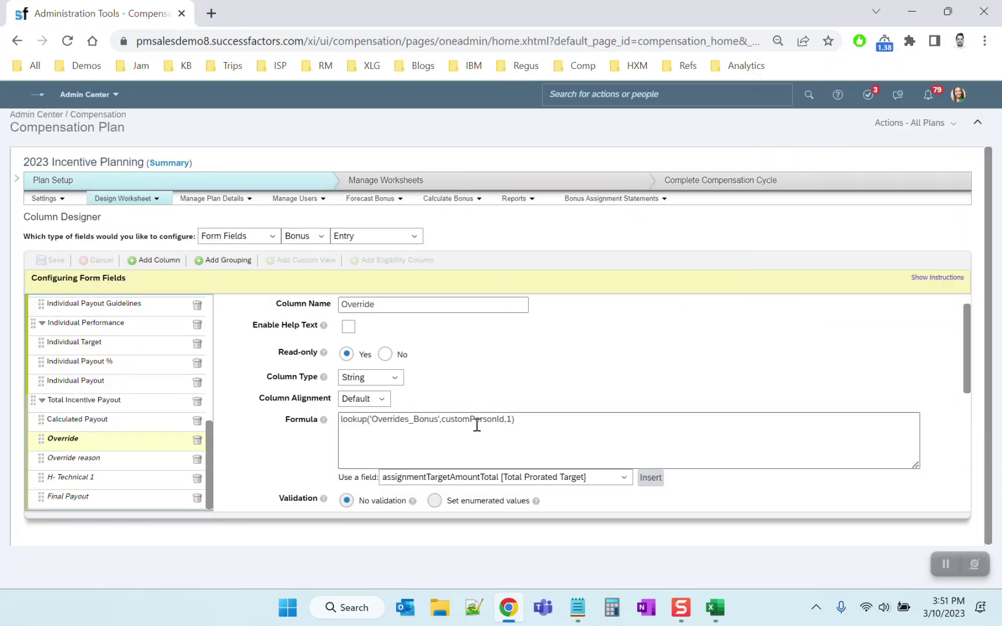
{"action": "key", "text": "ctrl+a"}
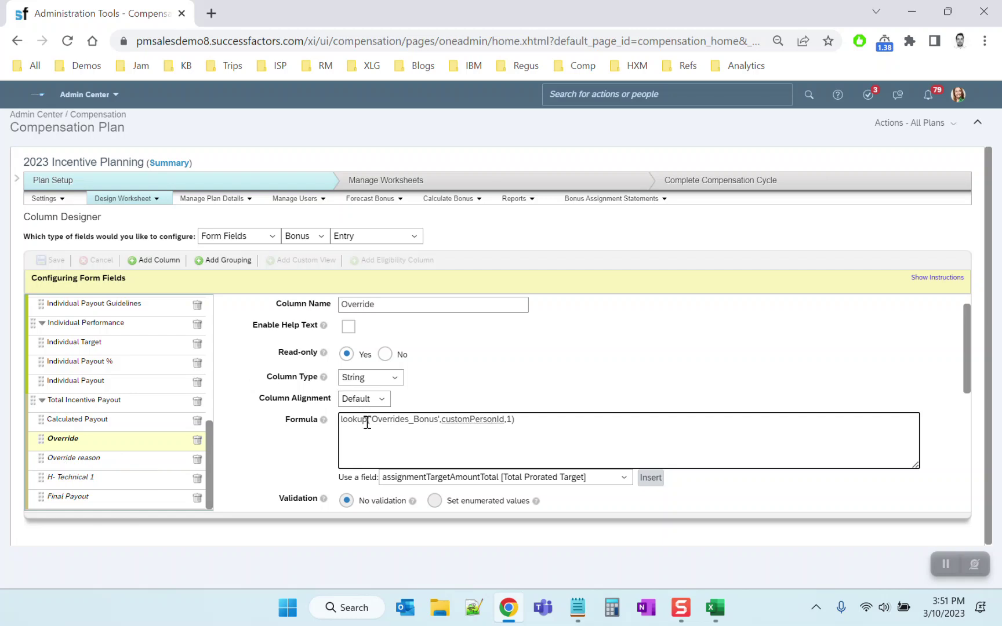
- Examine the lookup index in the Override reason formula and the if condition in the H- Technical 1 formula
{"action": "left_click", "coordinate": [107, 459]}
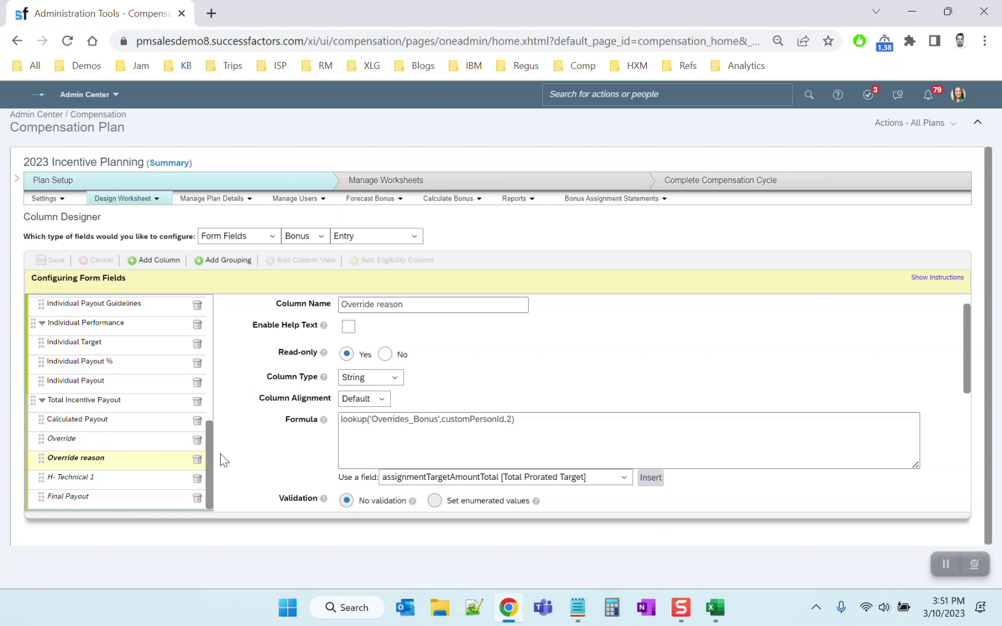
{"action": "double_click", "coordinate": [509, 419]}
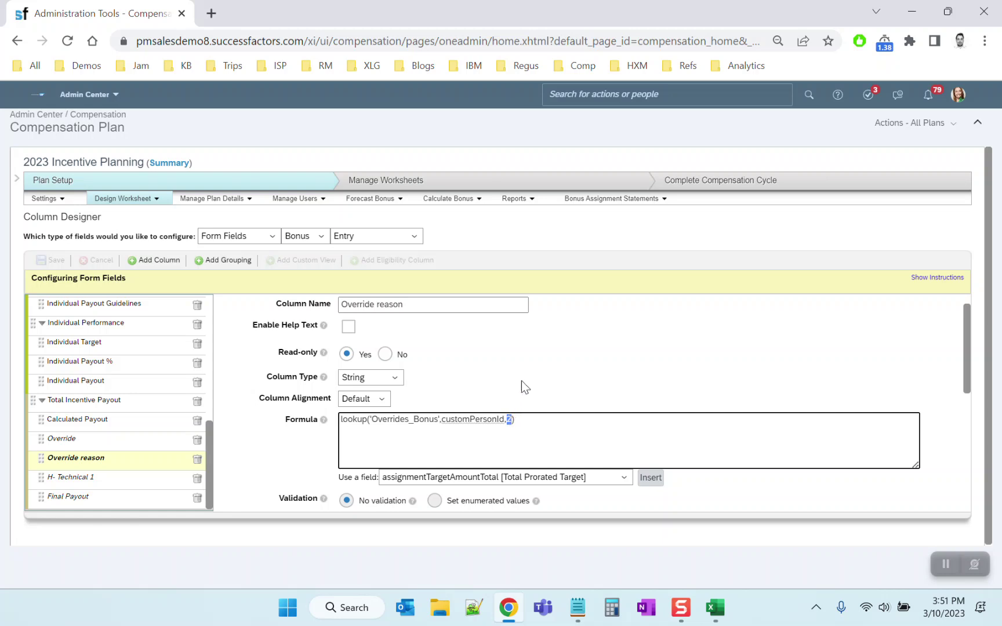
{"action": "left_click", "coordinate": [87, 481]}
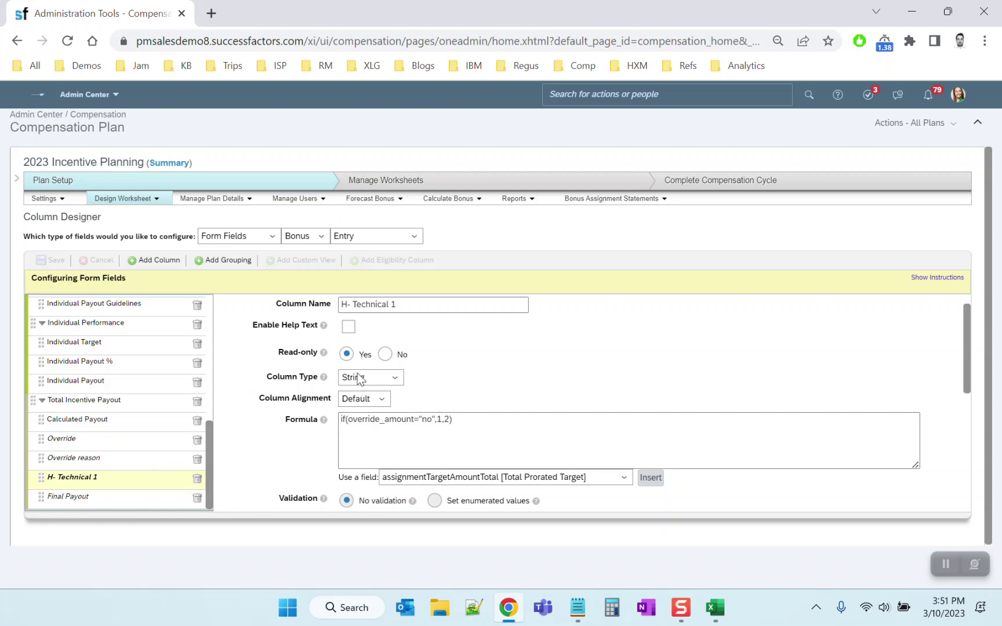
{"action": "left_click_drag", "start_coordinate": [424, 419], "coordinate": [445, 420]}
{"action": "left_click", "coordinate": [449, 420]}
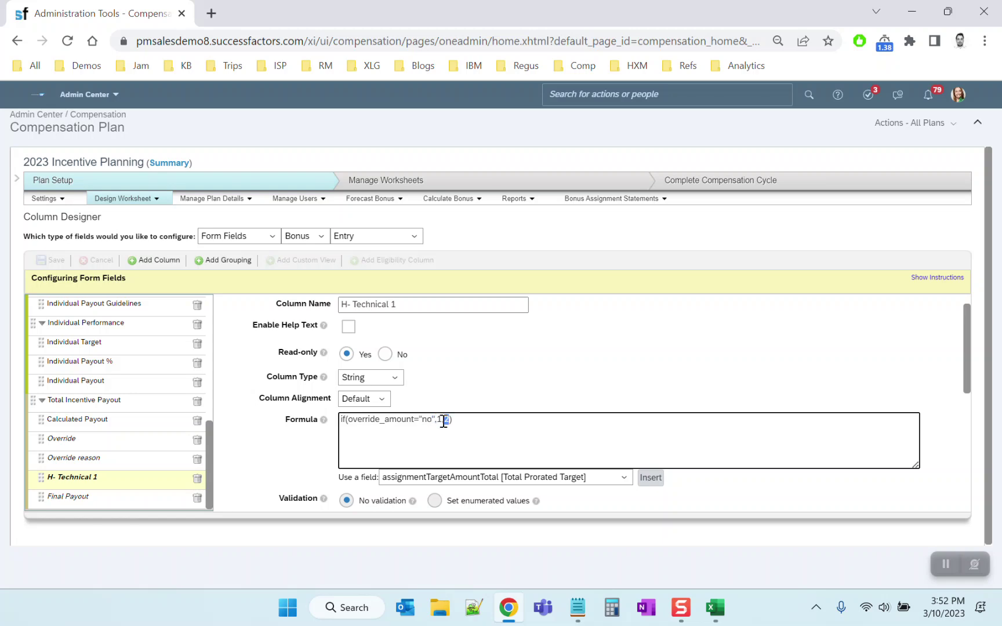
- Enlarge the Final Payout column's formula field and set off the toNumber wrapper from the if statements with blank lines
{"action": "left_click", "coordinate": [108, 505]}
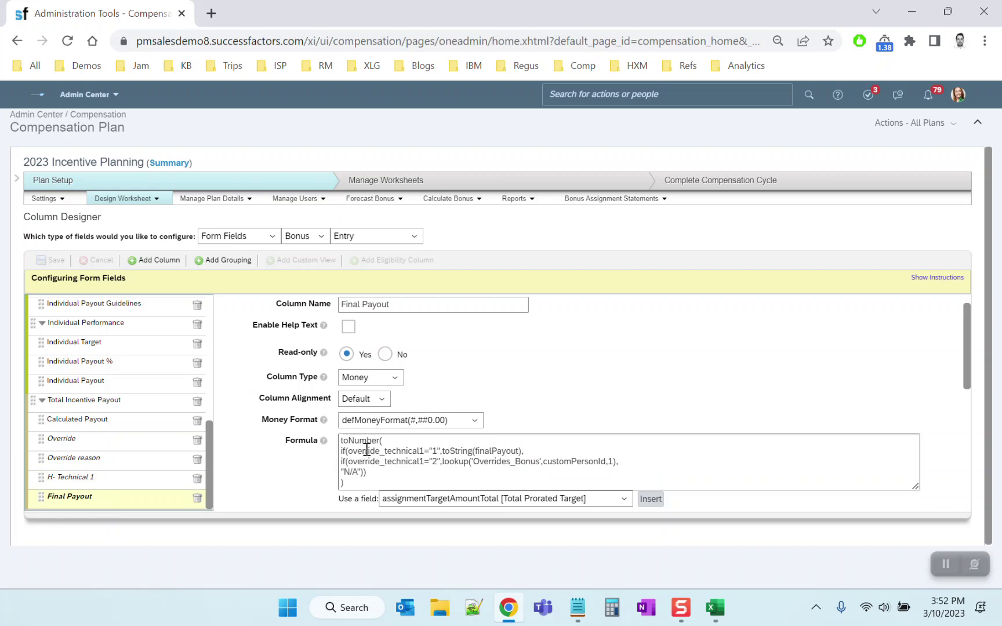
{"action": "left_click_drag", "start_coordinate": [915, 487], "coordinate": [932, 518]}
{"action": "left_click", "coordinate": [403, 441]}
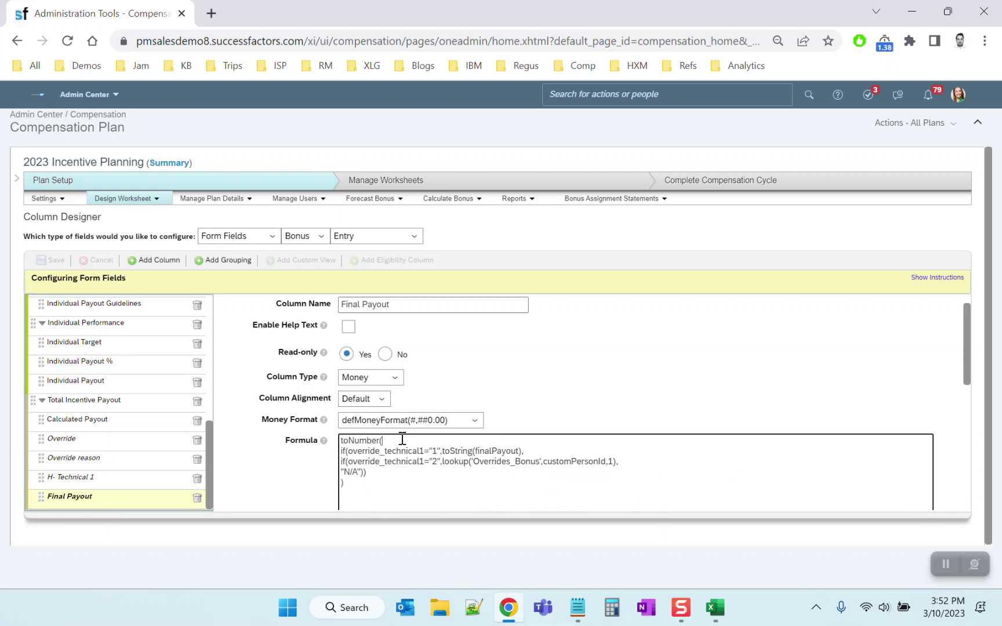
{"action": "key", "text": "Return"}
{"action": "left_click", "coordinate": [377, 480]}
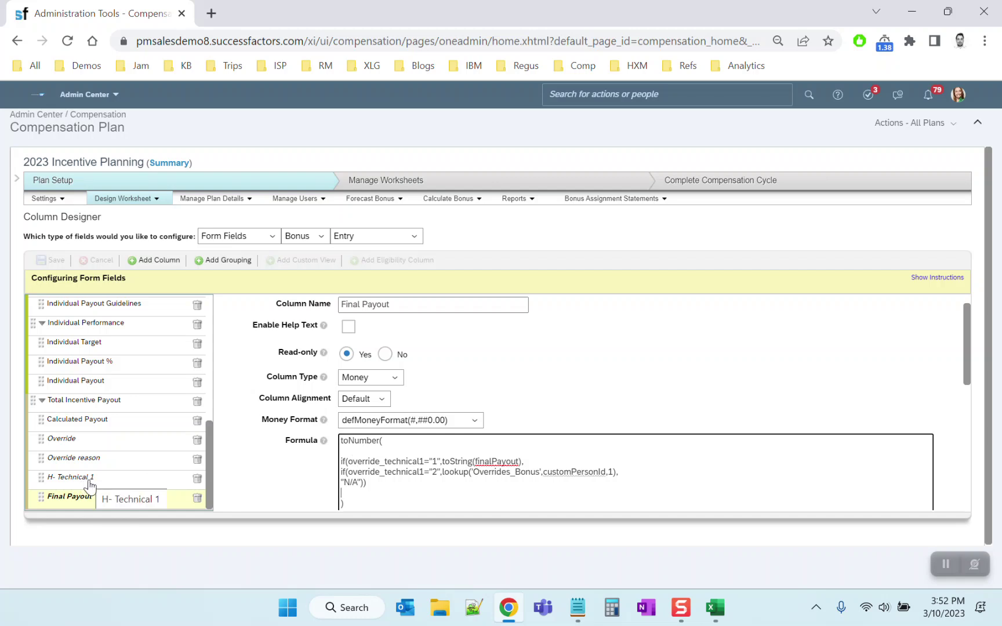
- Examine the Final Payout formula's branches for override_technical1 "1" and "2" and its "N/A" fallback
{"action": "double_click", "coordinate": [433, 462]}
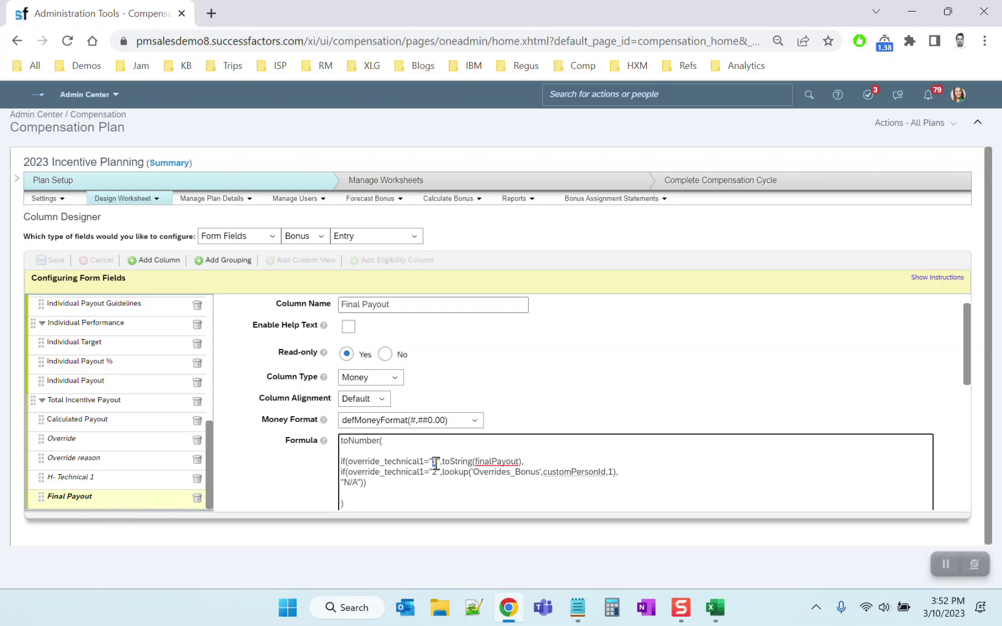
{"action": "left_click_drag", "start_coordinate": [444, 462], "coordinate": [521, 460]}
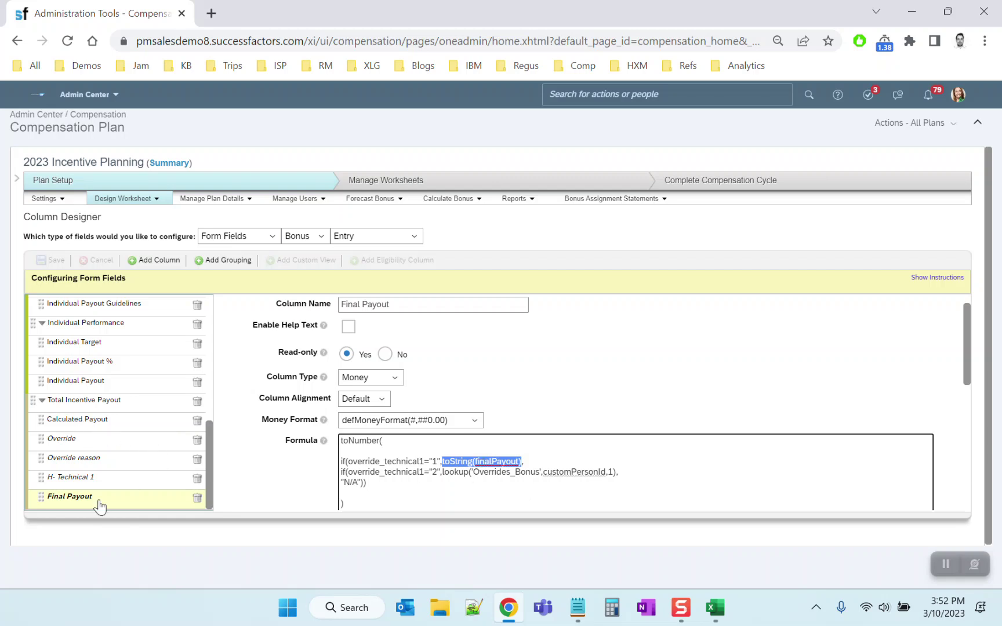
{"action": "left_click_drag", "start_coordinate": [347, 471], "coordinate": [616, 472]}
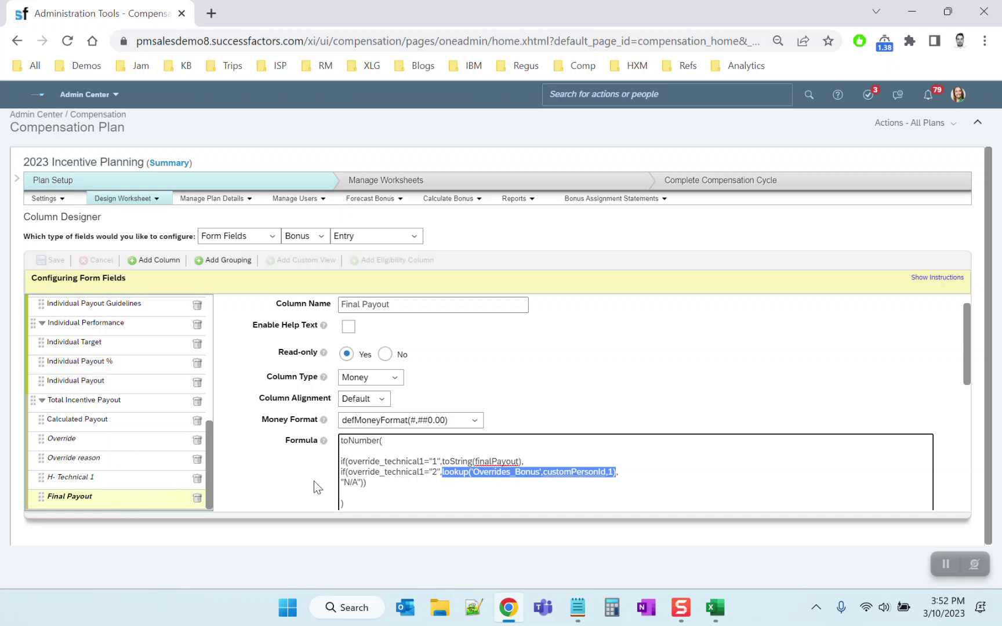
{"action": "left_click_drag", "start_coordinate": [341, 483], "coordinate": [362, 484]}
{"action": "left_click", "coordinate": [365, 485]}
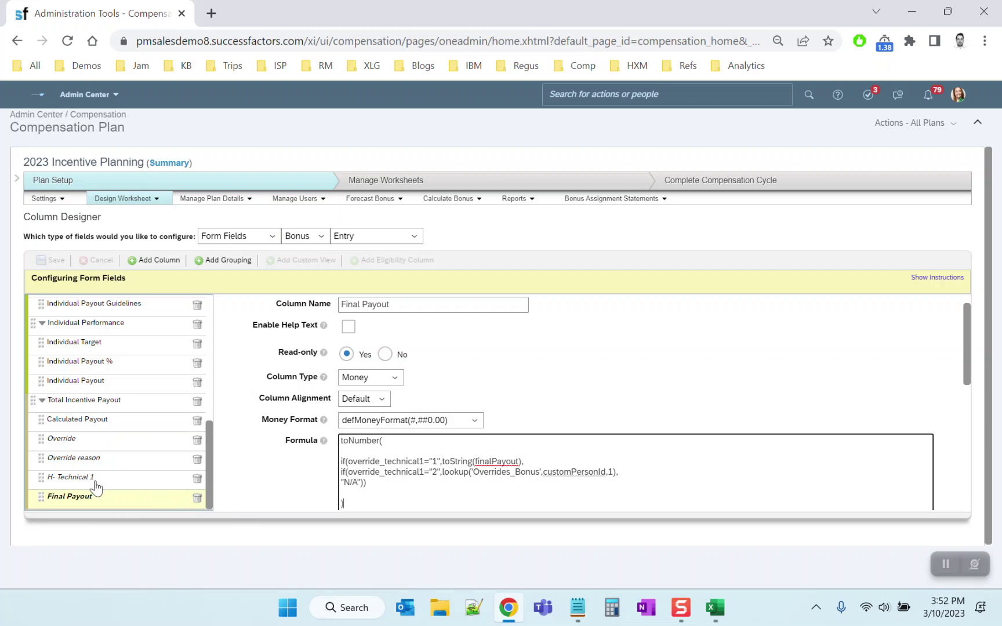
- Review the Final Payout column's configuration, including its Money column type, toNumber formula, reporting options and role permissions
{"action": "scroll", "coordinate": [349, 508], "scroll_direction": "down", "scroll_amount": 3}
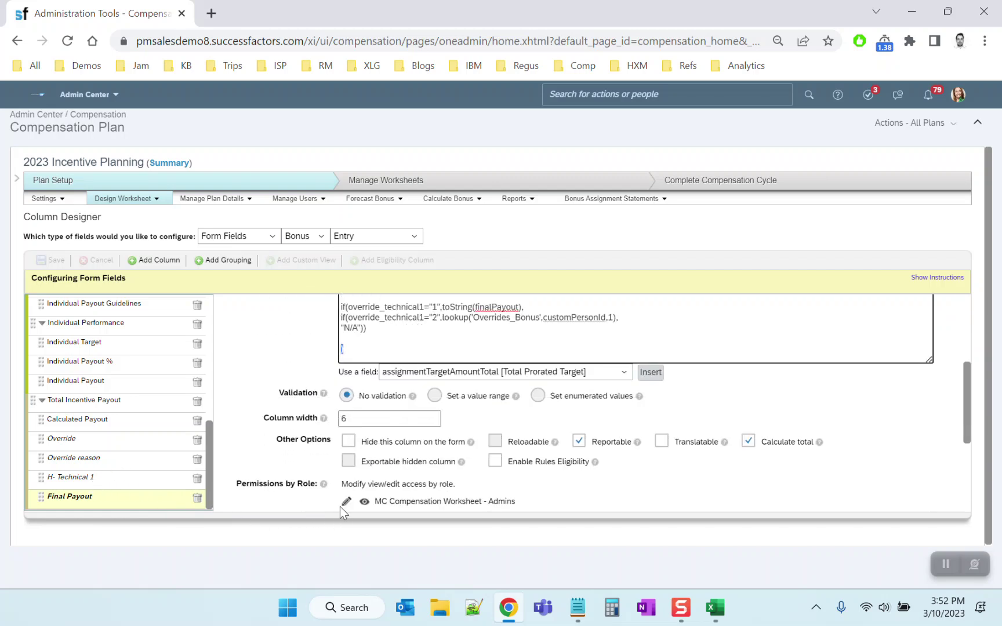
{"action": "scroll", "coordinate": [281, 370], "scroll_direction": "up", "scroll_amount": 2}
{"action": "scroll", "coordinate": [282, 371], "scroll_direction": "up", "scroll_amount": 2}
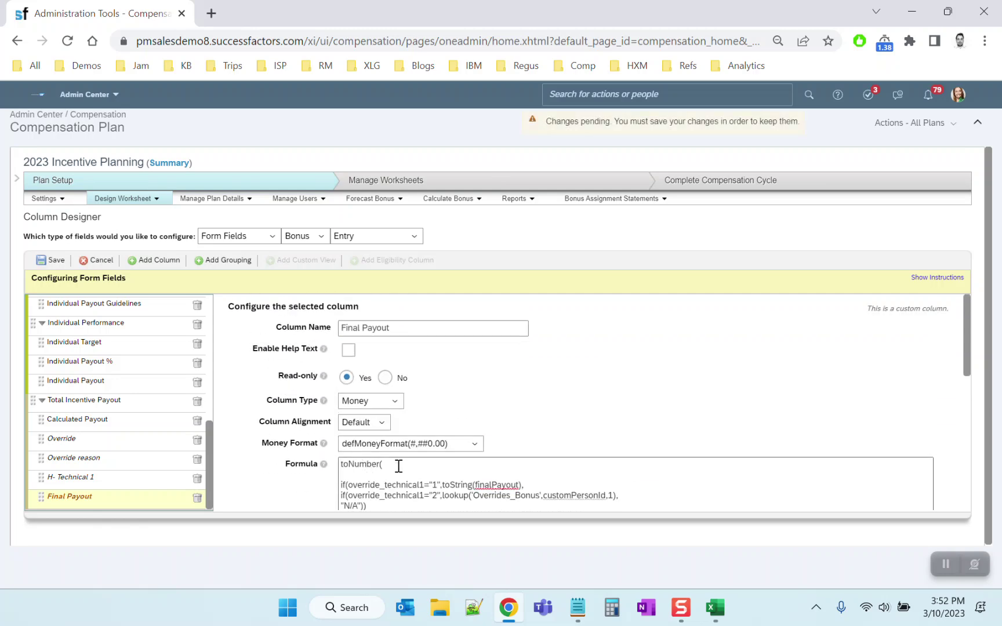
{"action": "scroll", "coordinate": [267, 468], "scroll_direction": "down", "scroll_amount": 3}
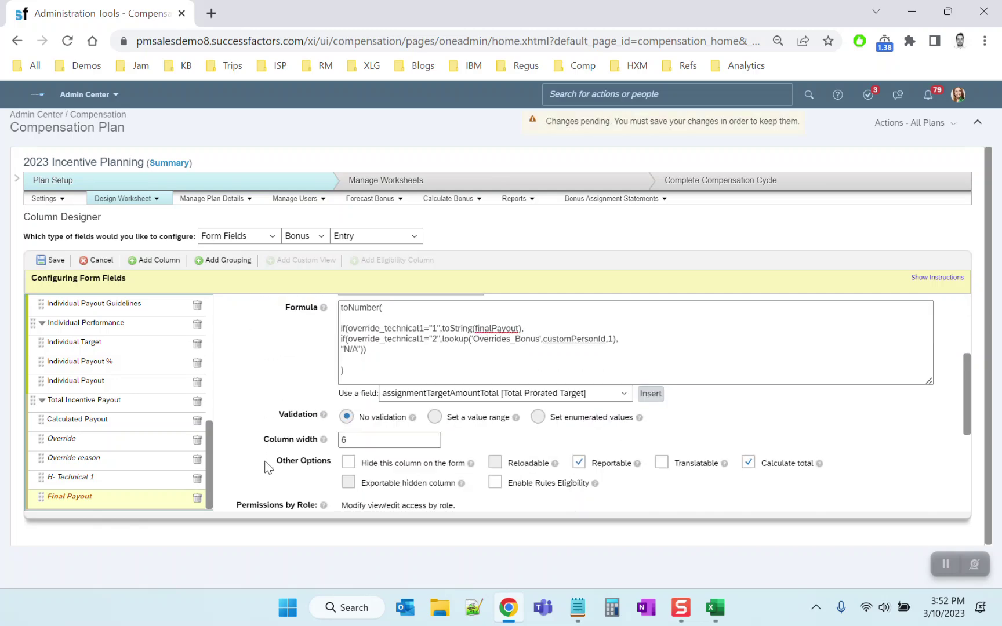
{"action": "scroll", "coordinate": [267, 467], "scroll_direction": "up", "scroll_amount": 3}
{"action": "scroll", "coordinate": [266, 466], "scroll_direction": "down", "scroll_amount": 2}
{"action": "scroll", "coordinate": [265, 466], "scroll_direction": "up", "scroll_amount": 2}
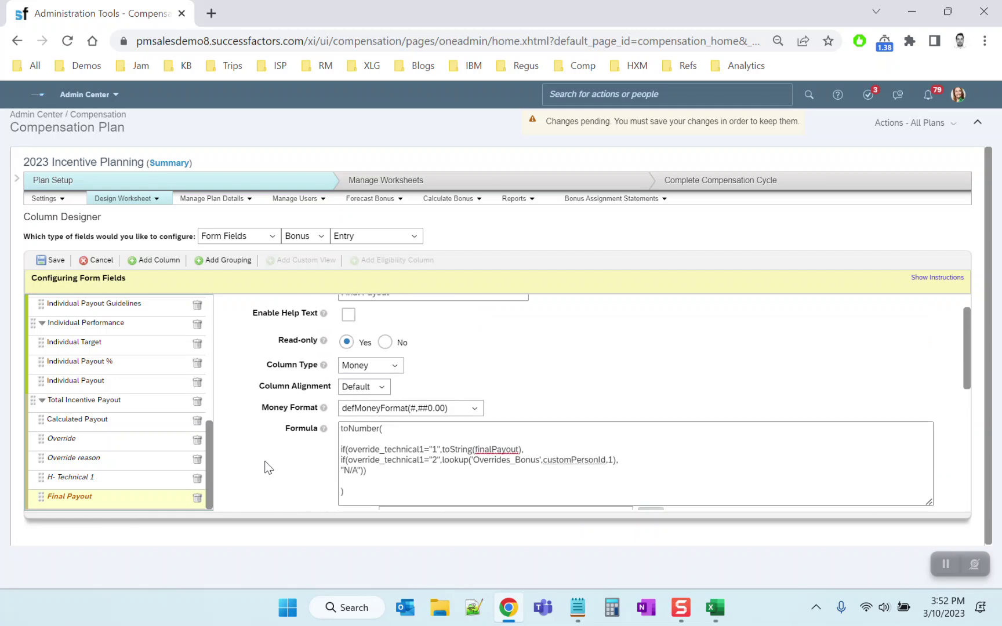
{"action": "scroll", "coordinate": [267, 467], "scroll_direction": "up", "scroll_amount": 1}
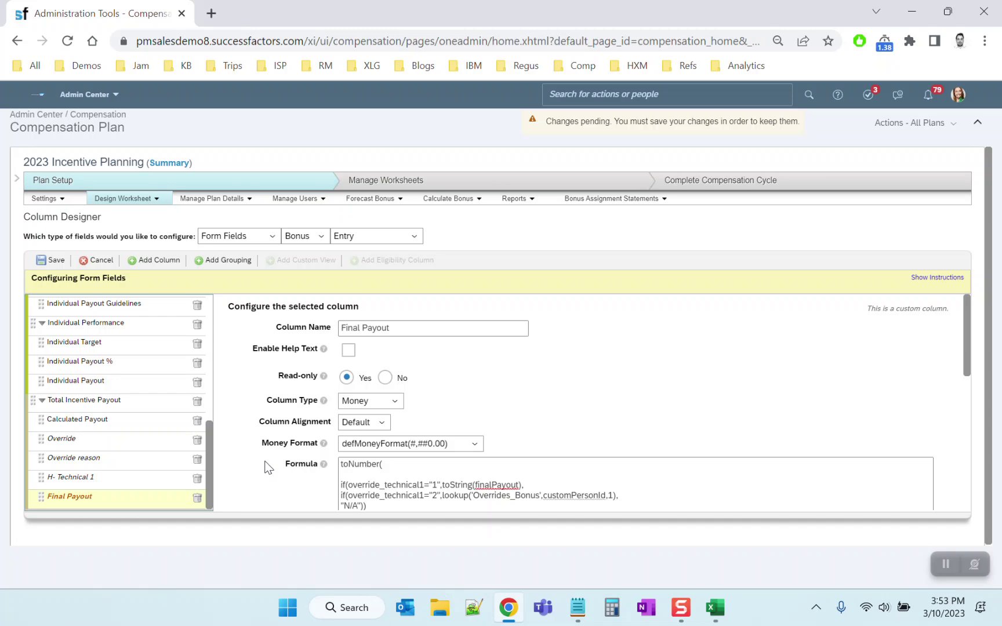
- Switch to the Overrides_Bonus lookup table in Excel and examine the override amount and reason in the first employee's row
{"action": "left_click", "coordinate": [715, 607]}
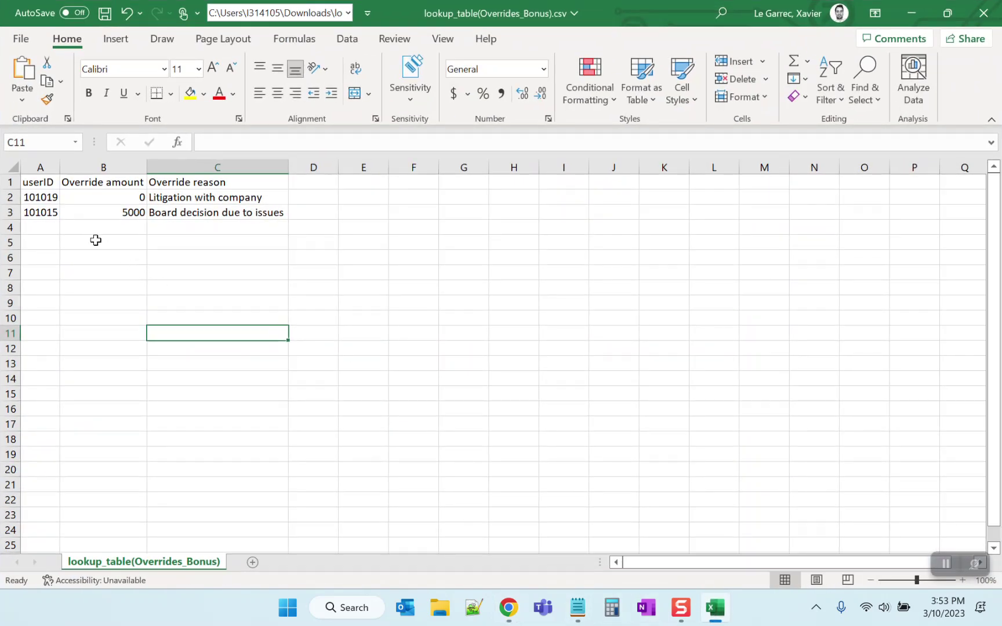
{"action": "left_click", "coordinate": [10, 197]}
{"action": "left_click", "coordinate": [141, 198]}
{"action": "double_click", "coordinate": [130, 196]}
{"action": "left_click", "coordinate": [157, 196]}
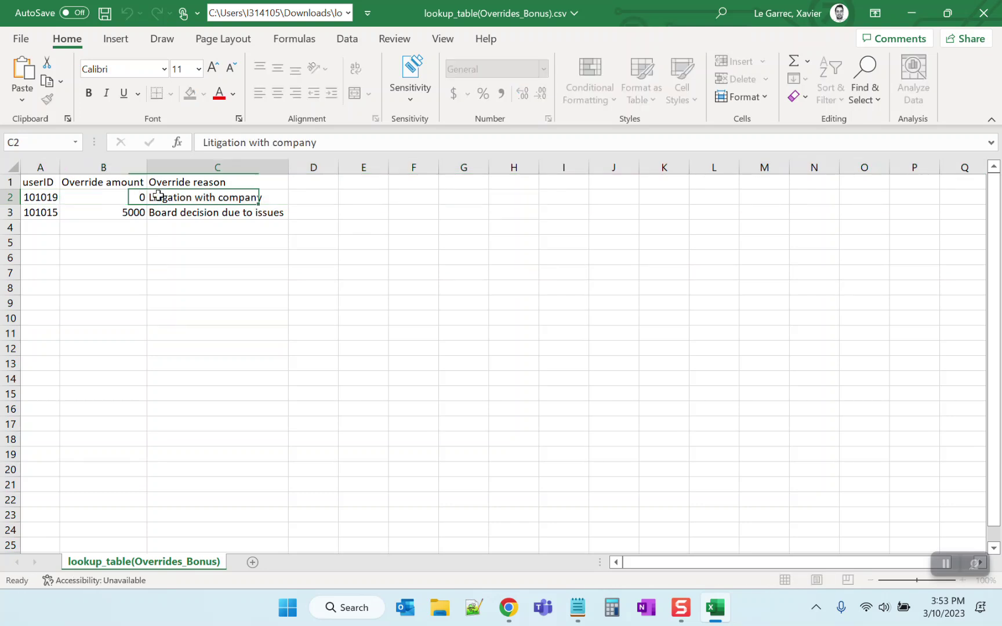
{"action": "left_click", "coordinate": [134, 203]}
{"action": "left_click", "coordinate": [134, 231]}
{"action": "left_click", "coordinate": [134, 200]}
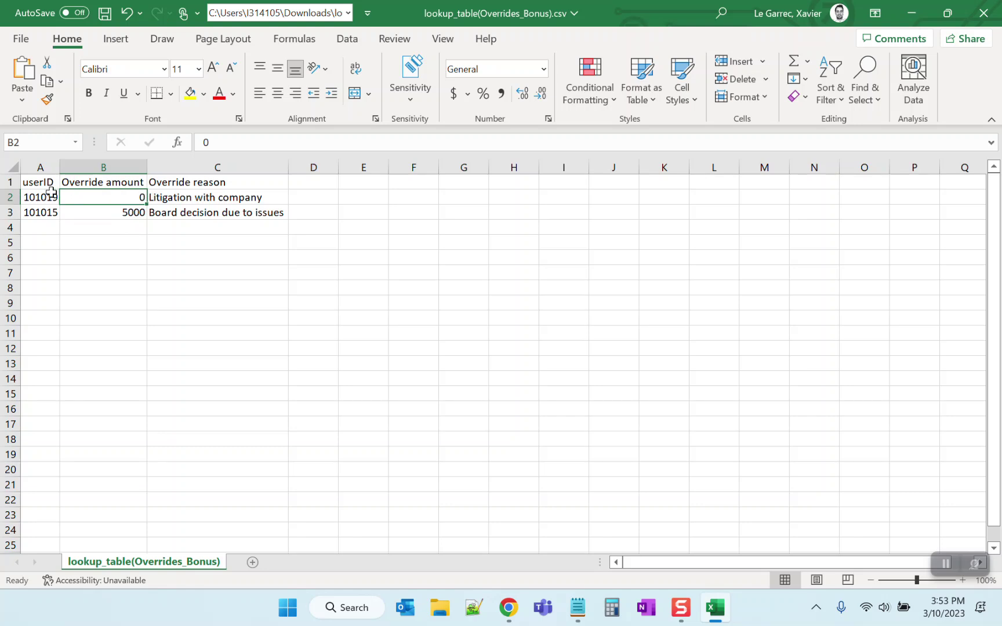
{"action": "left_click", "coordinate": [10, 197]}
{"action": "left_click", "coordinate": [112, 197]}
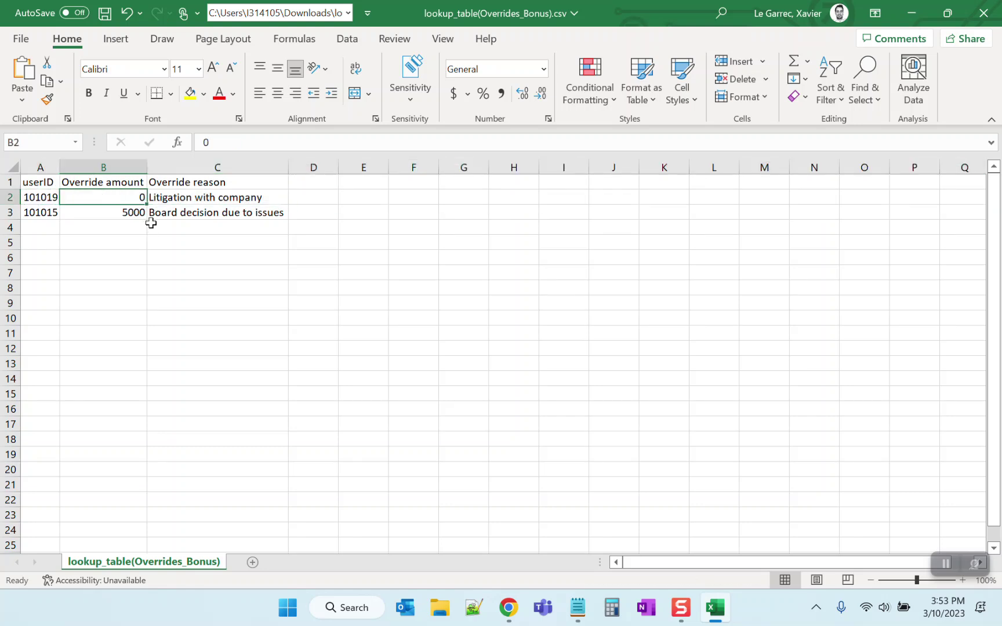